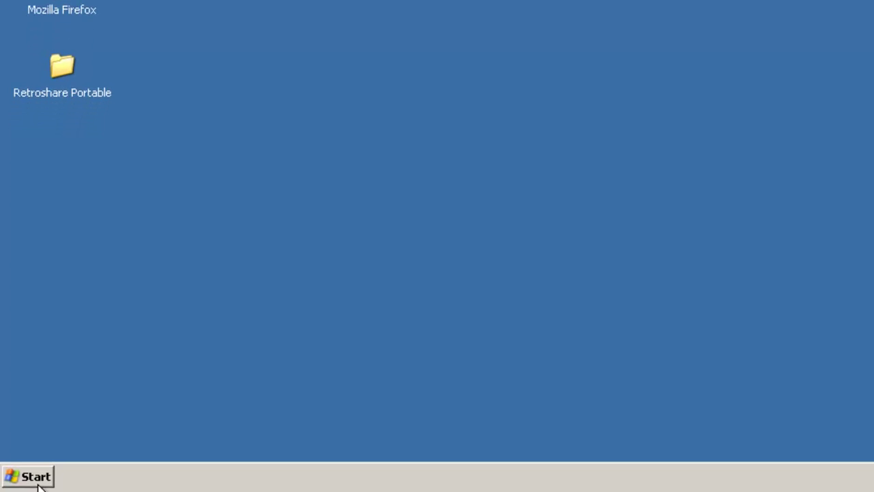
# In the Eigene Dateien folder, create a new shortcut with "defrag c:" as its target location.
pyautogui.click(39, 476)
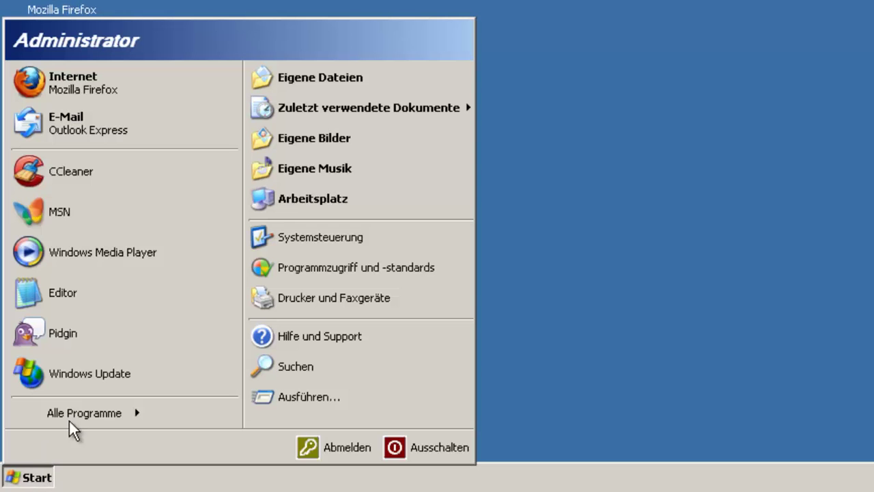
pyautogui.click(308, 81)
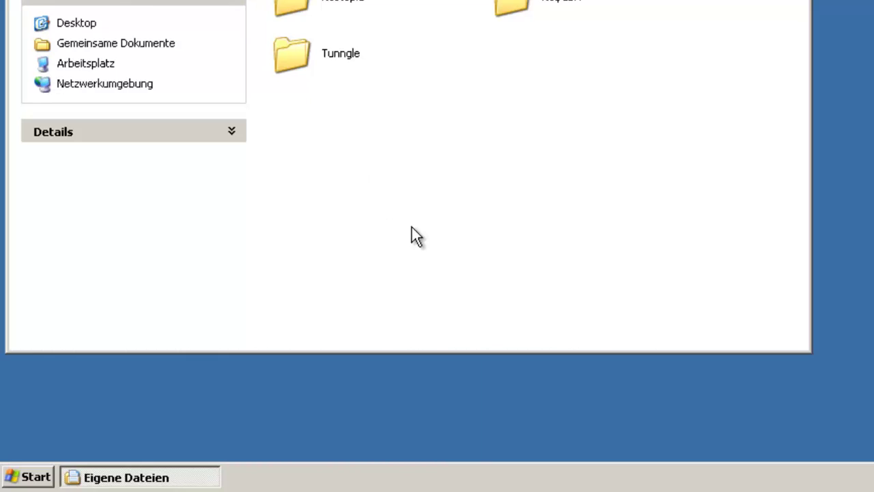
pyautogui.rightClick(412, 227)
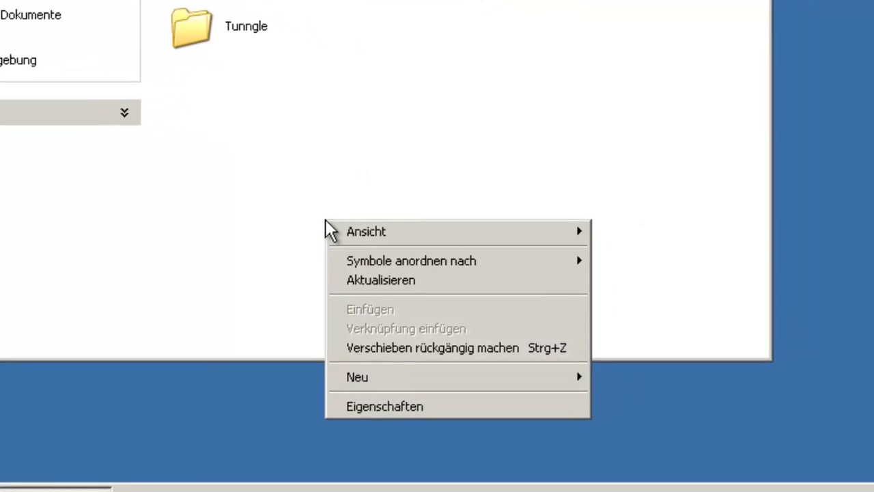
pyautogui.moveTo(398, 379)
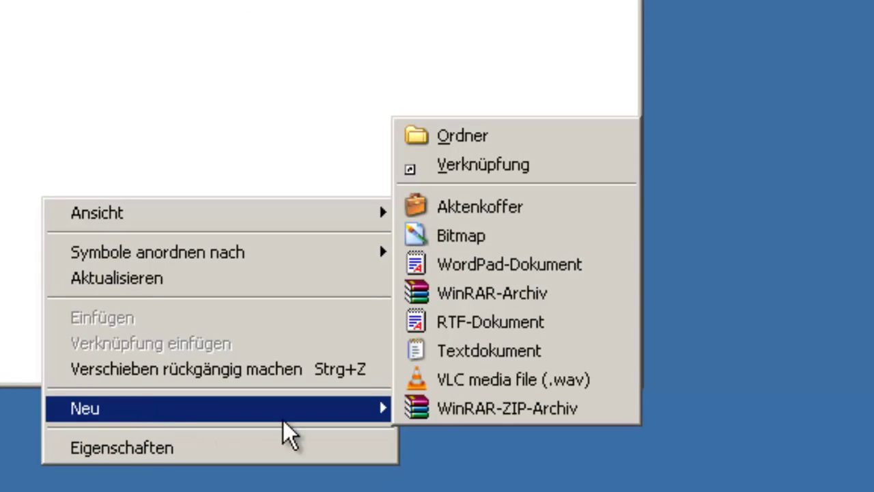
pyautogui.click(461, 164)
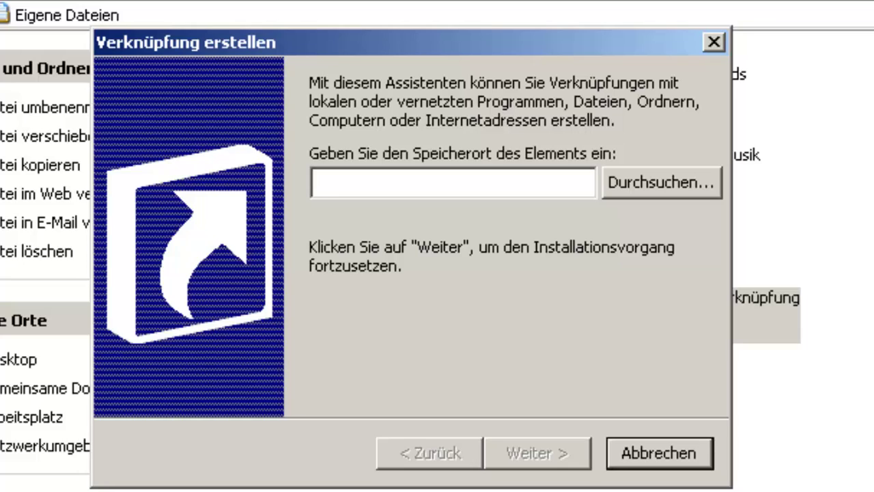
pyautogui.write('derfag')
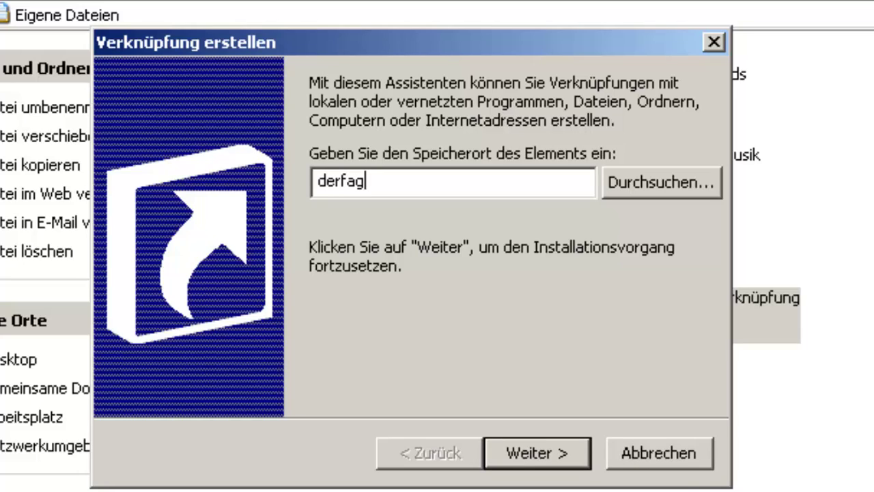
pyautogui.press('BackSpace')
pyautogui.press('BackSpace')
pyautogui.press('BackSpace')
pyautogui.press('BackSpace')
pyautogui.write('frag c:')
pyautogui.click(536, 451)
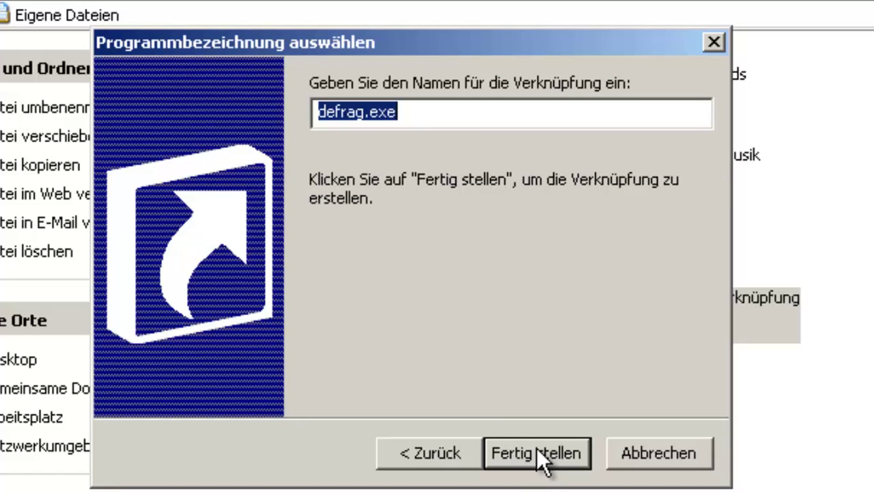
# Name the shortcut "Defrag C" and finish creating it.
pyautogui.write('Defr')
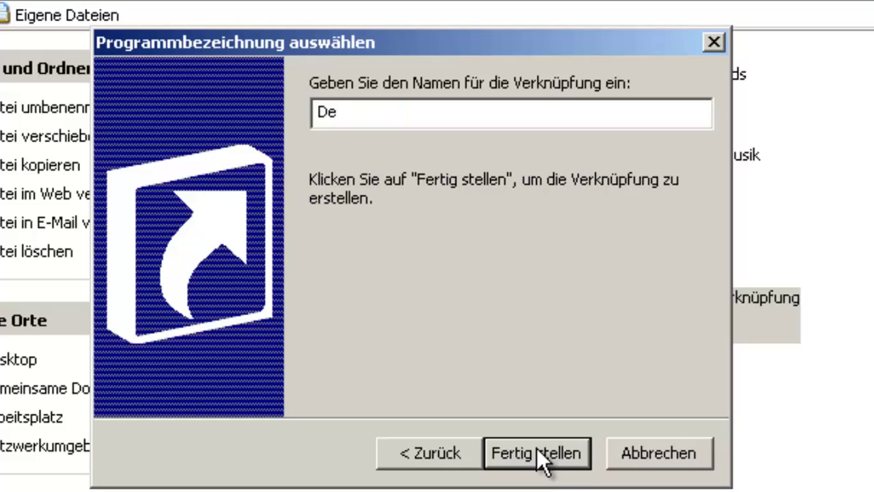
pyautogui.write('ag C')
pyautogui.click(531, 446)
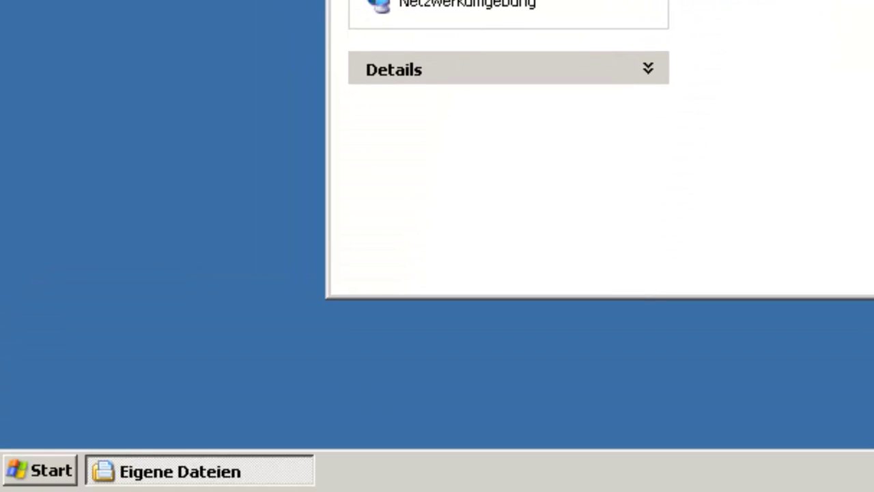
# Open Geplante Tasks from the Windows system programs.
pyautogui.click(39, 482)
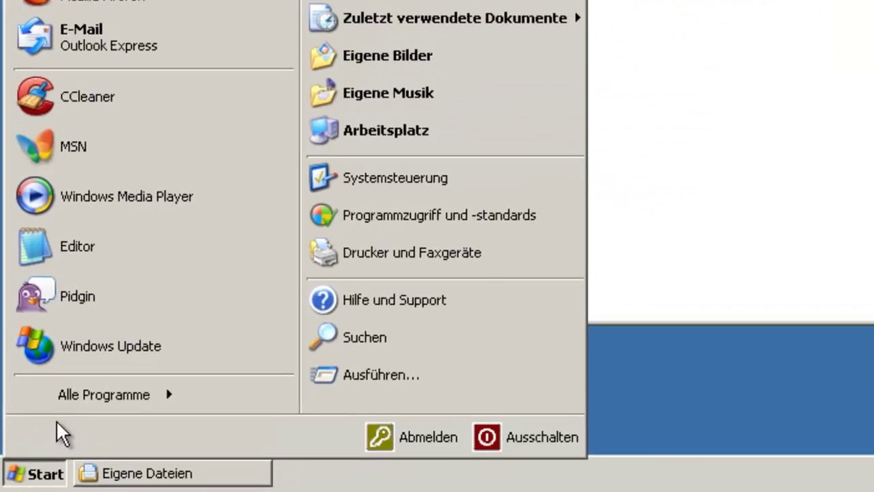
pyautogui.moveTo(88, 379)
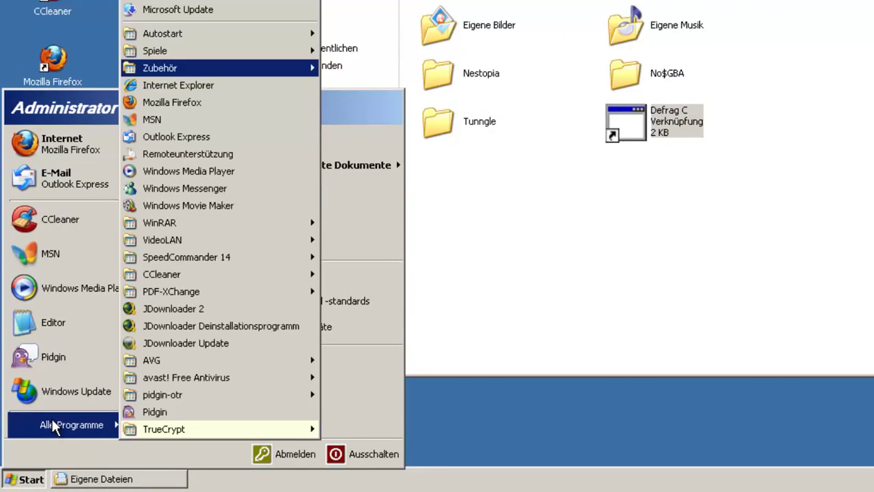
pyautogui.moveTo(160, 67)
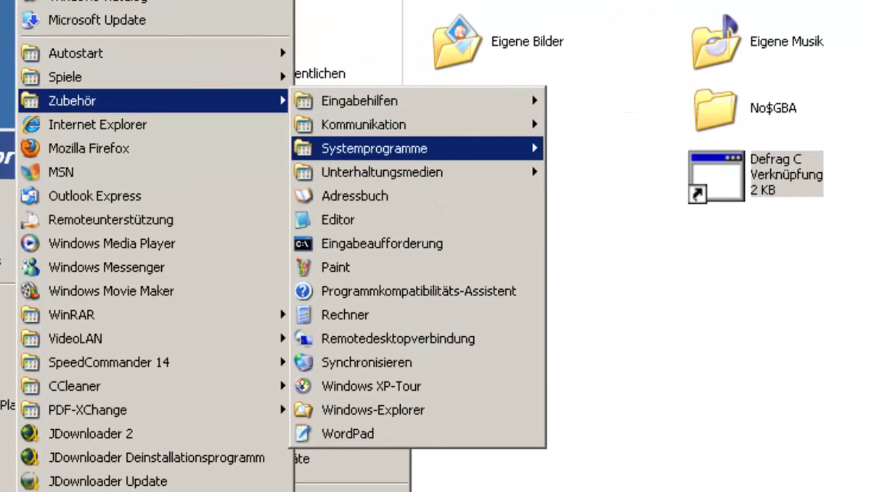
pyautogui.moveTo(374, 148)
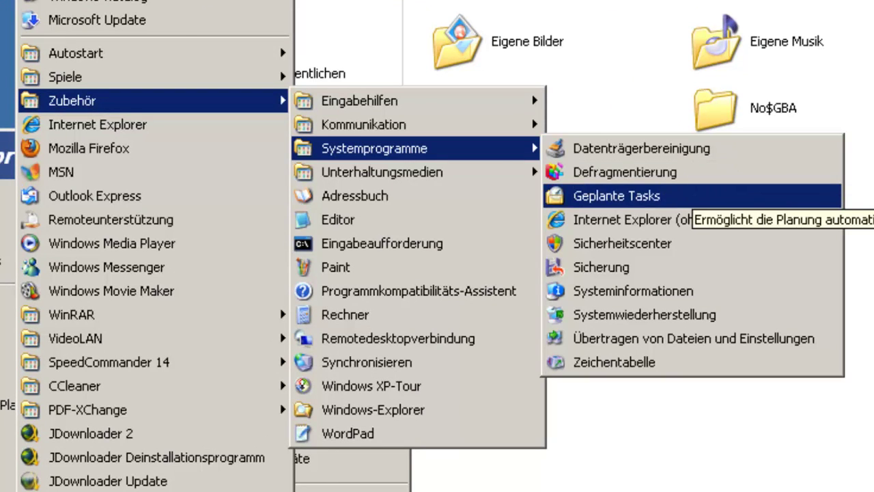
pyautogui.press('Return')
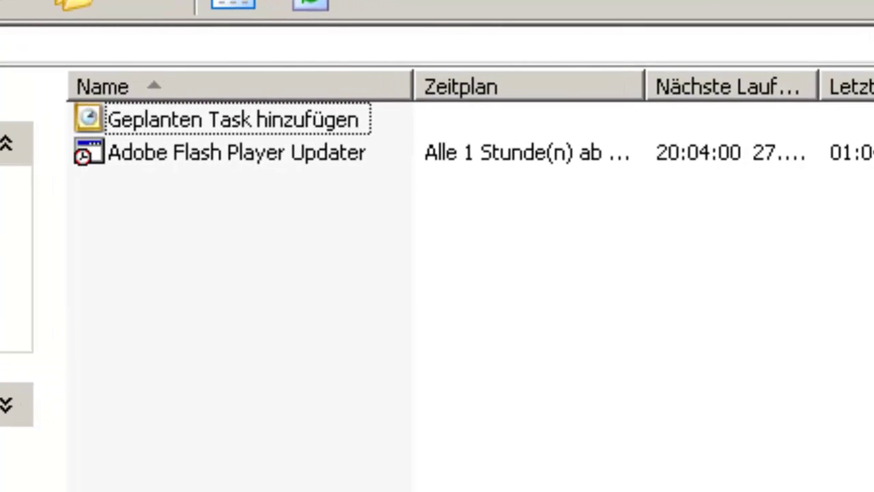
# Add a new scheduled task that runs the Defrag C shortcut from Eigene Dateien.
pyautogui.doubleClick(212, 121)
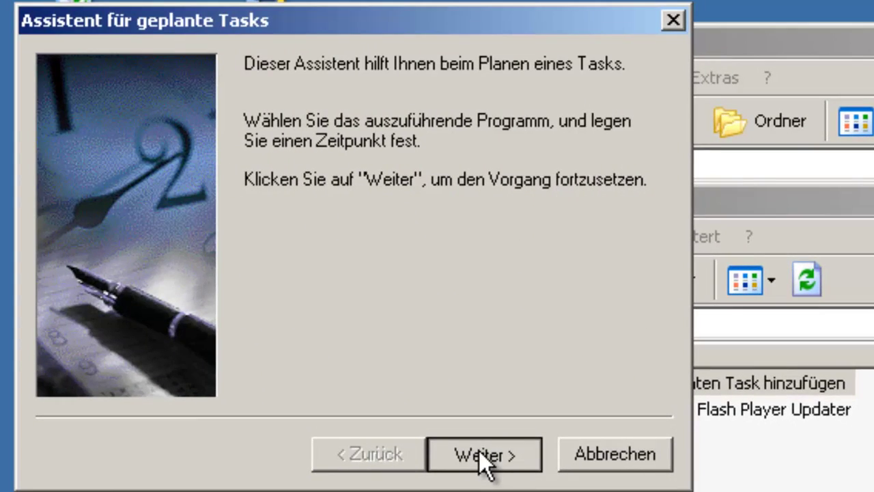
pyautogui.click(478, 454)
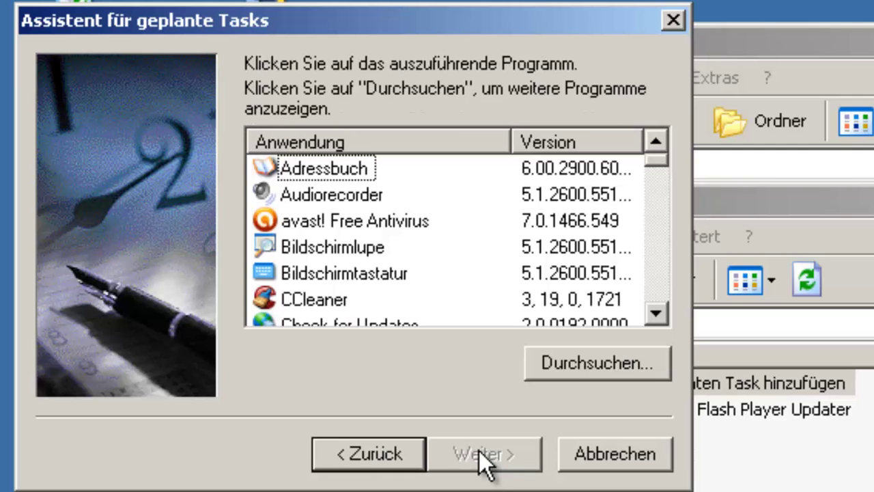
pyautogui.click(583, 371)
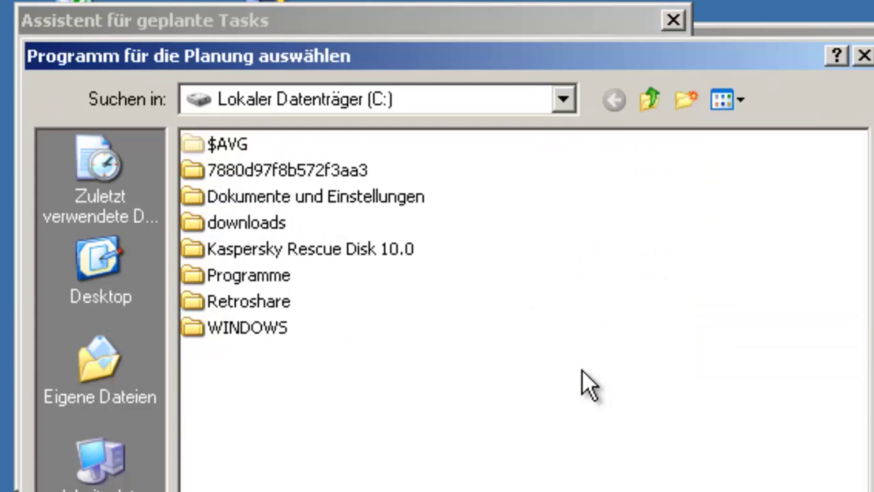
pyautogui.click(142, 377)
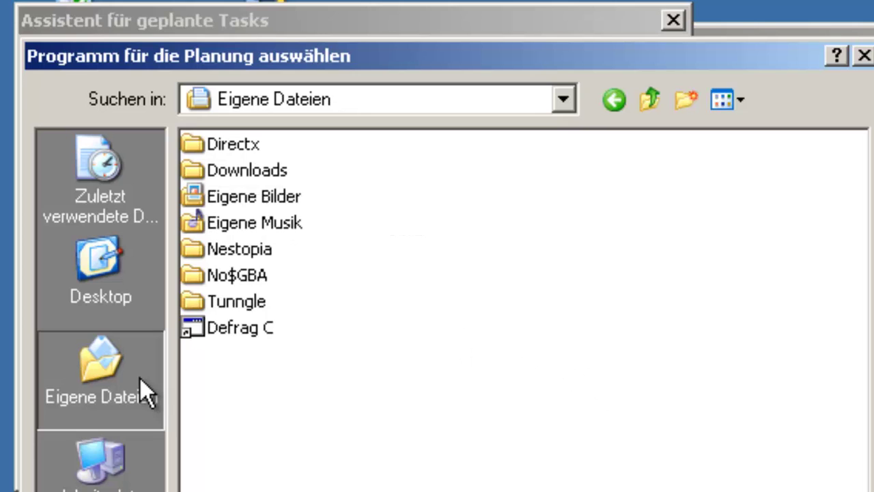
pyautogui.doubleClick(243, 325)
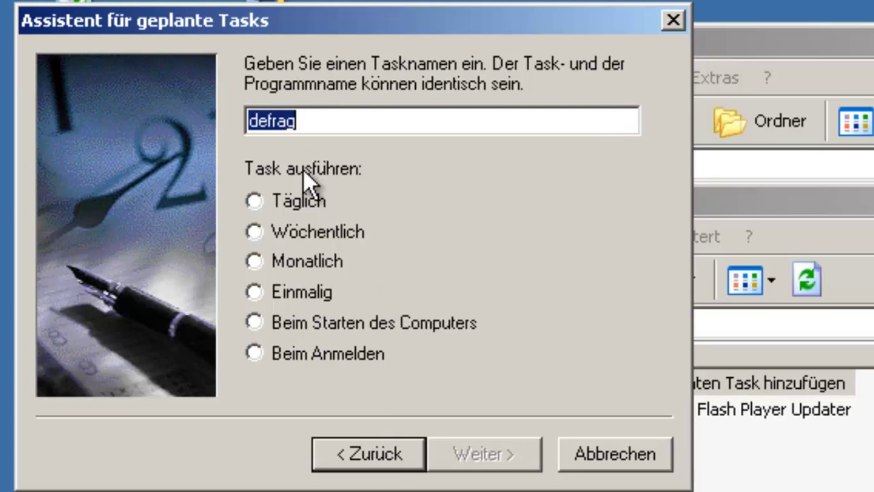
# Schedule the task daily at 19:31 from 27.08.2012, leave the account password blank, and finish with its advanced properties opened.
pyautogui.click(305, 199)
pyautogui.click(506, 443)
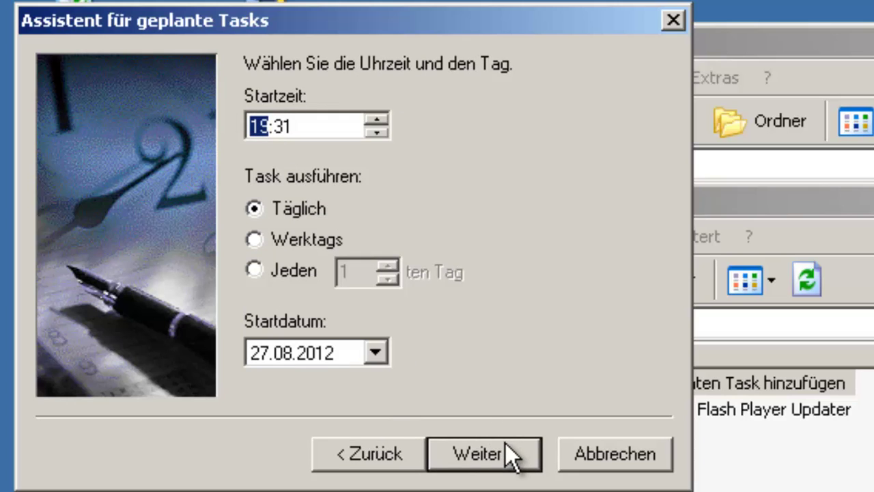
pyautogui.click(505, 443)
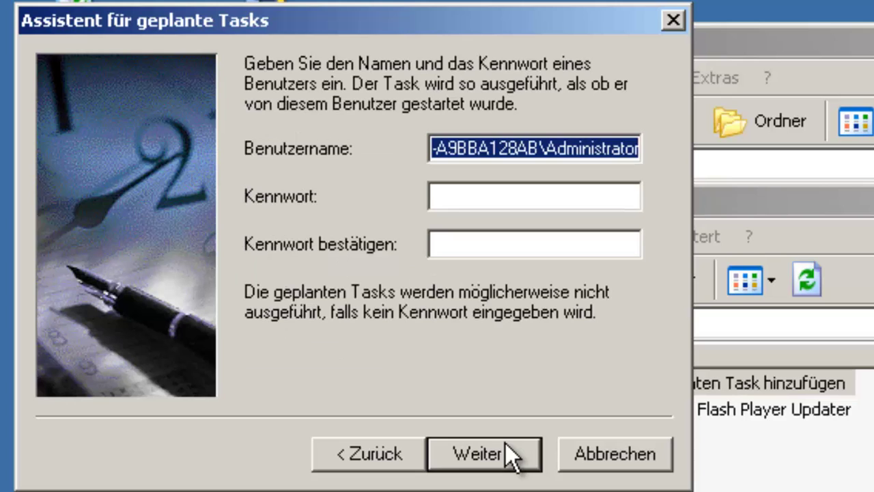
pyautogui.click(506, 443)
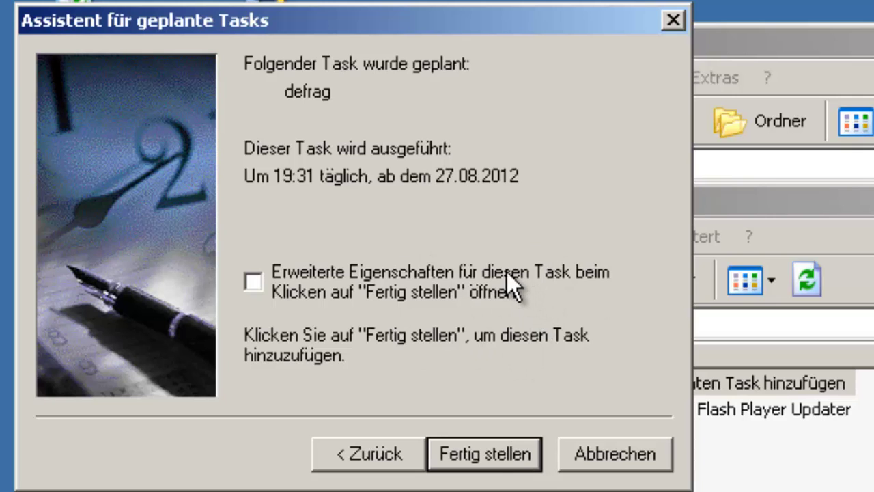
pyautogui.click(476, 295)
pyautogui.click(495, 443)
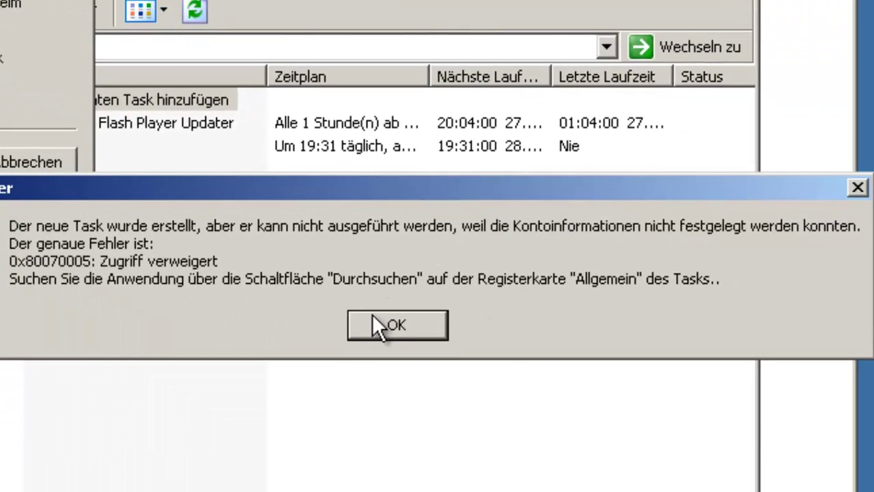
pyautogui.click(373, 319)
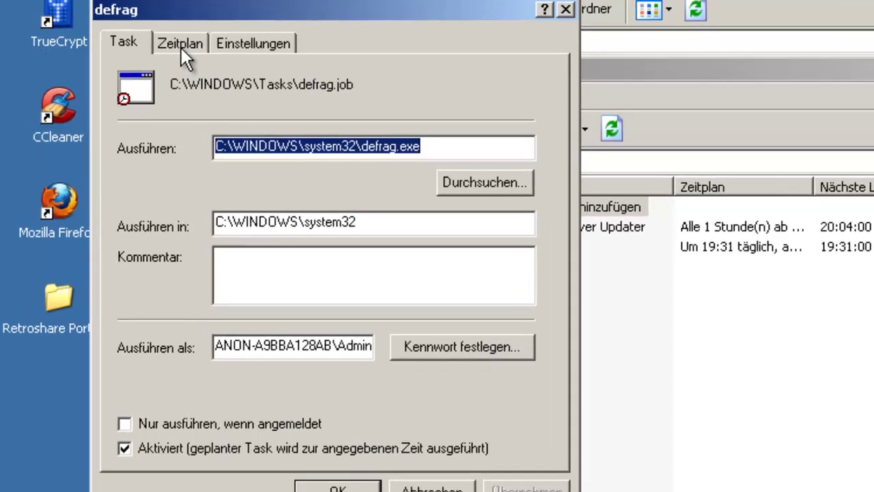
# Check the defrag task's schedule and its advanced schedule options.
pyautogui.click(180, 49)
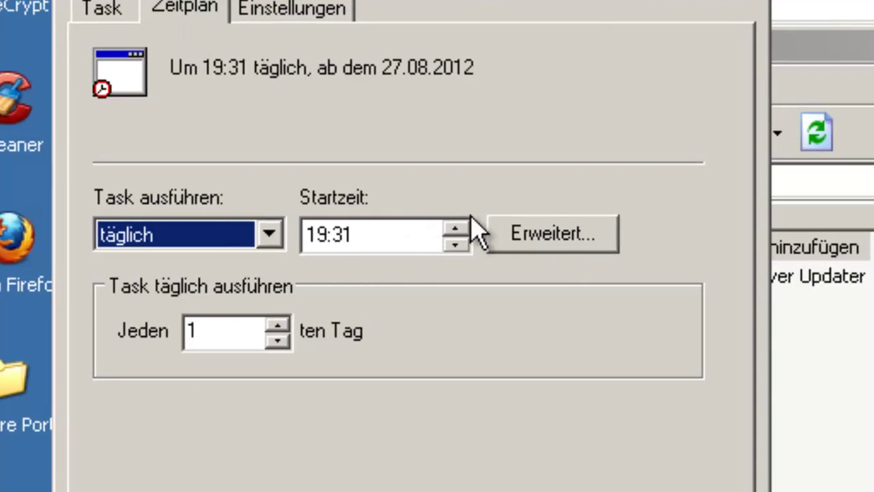
pyautogui.click(553, 239)
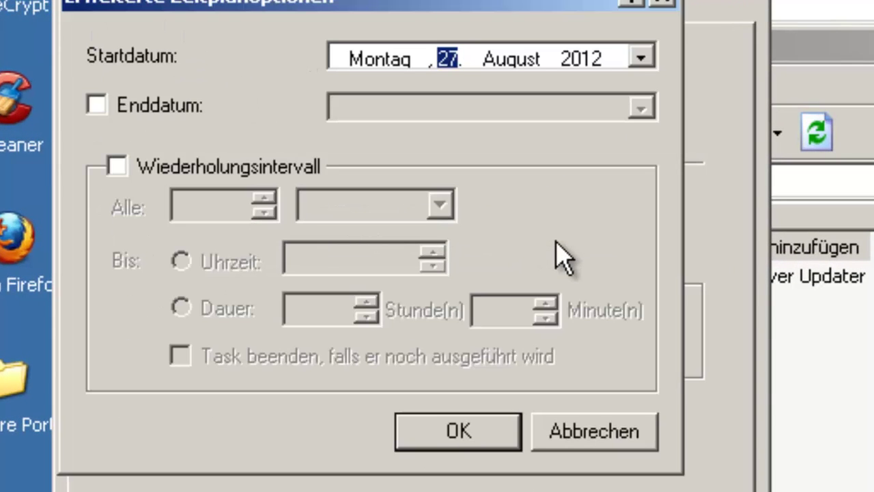
pyautogui.click(486, 441)
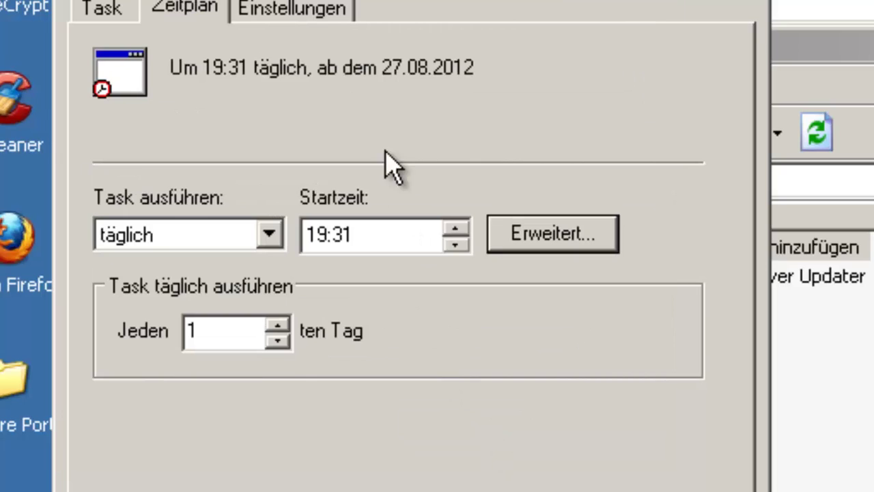
# Set the task to start after 5 idle minutes, retry for up to 999 minutes, and end when the computer is no longer idle.
pyautogui.click(310, 8)
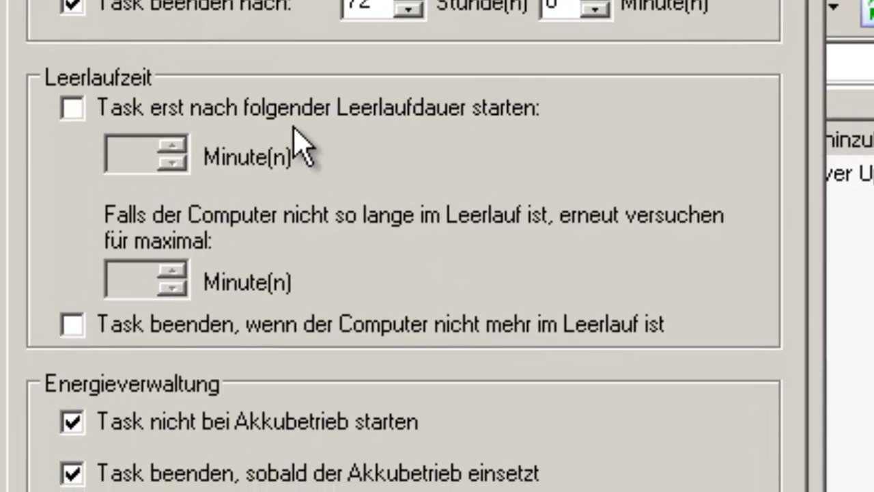
pyautogui.click(293, 113)
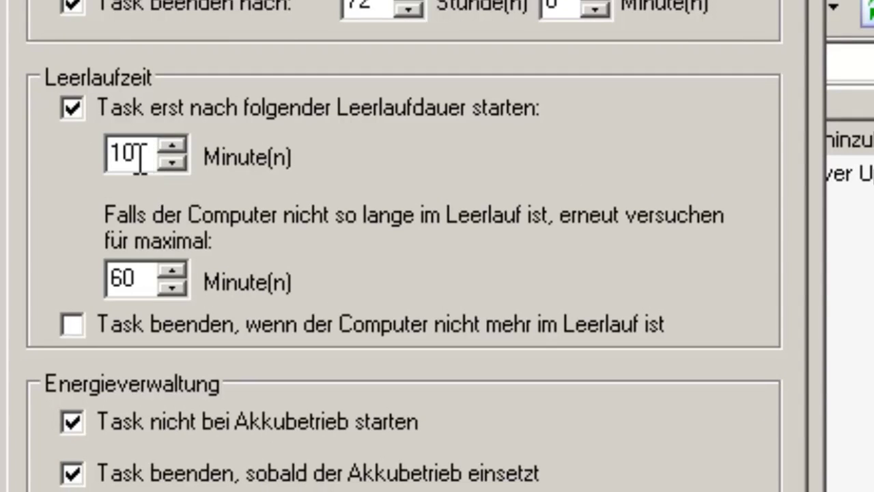
pyautogui.moveTo(137, 156); pyautogui.dragTo(95, 150)
pyautogui.write('5')
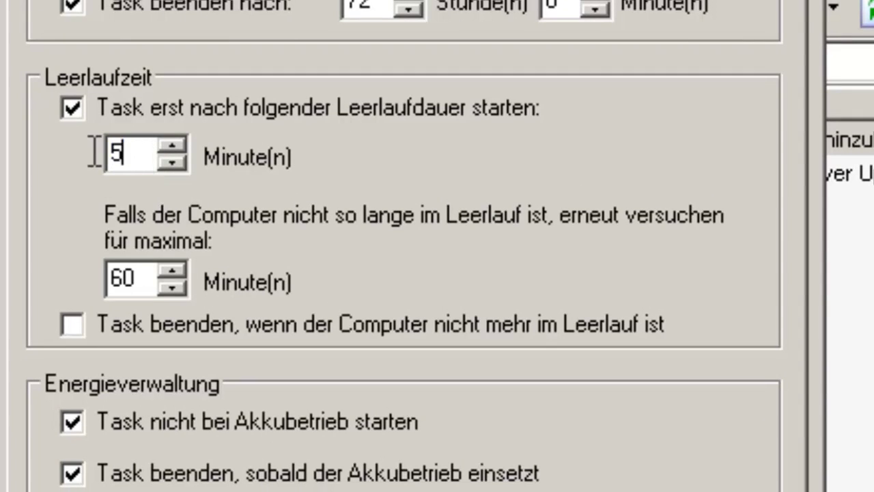
pyautogui.moveTo(145, 279); pyautogui.dragTo(62, 279)
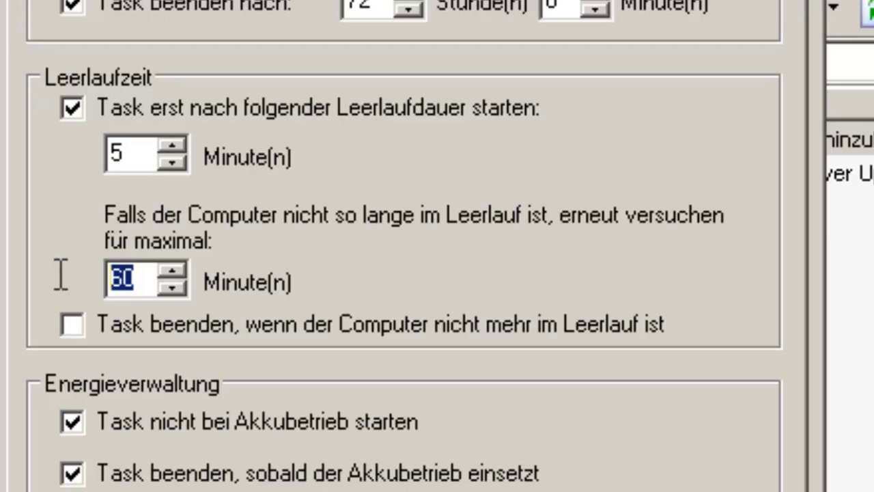
pyautogui.write('999')
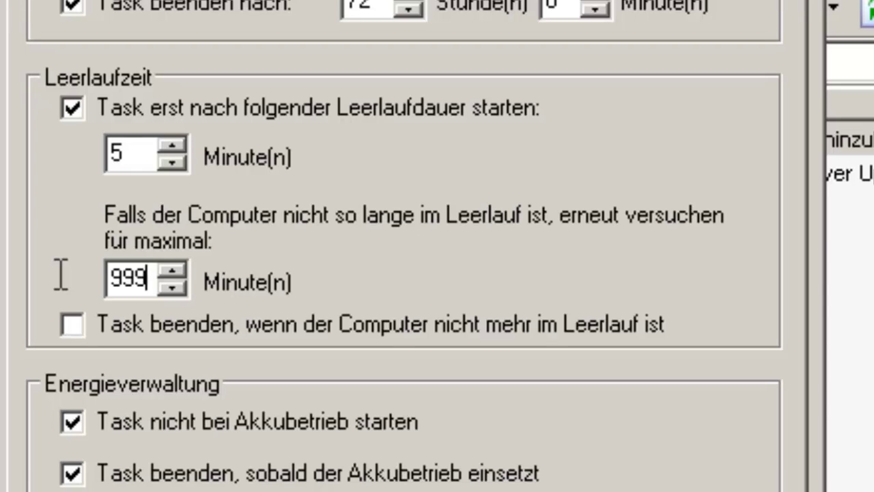
pyautogui.click(81, 320)
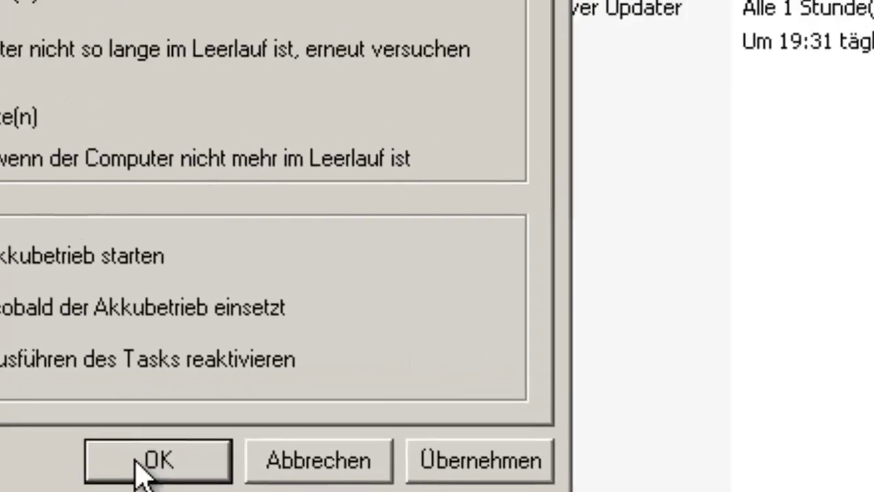
# Apply the defrag task's settings, leaving the account password empty.
pyautogui.click(380, 456)
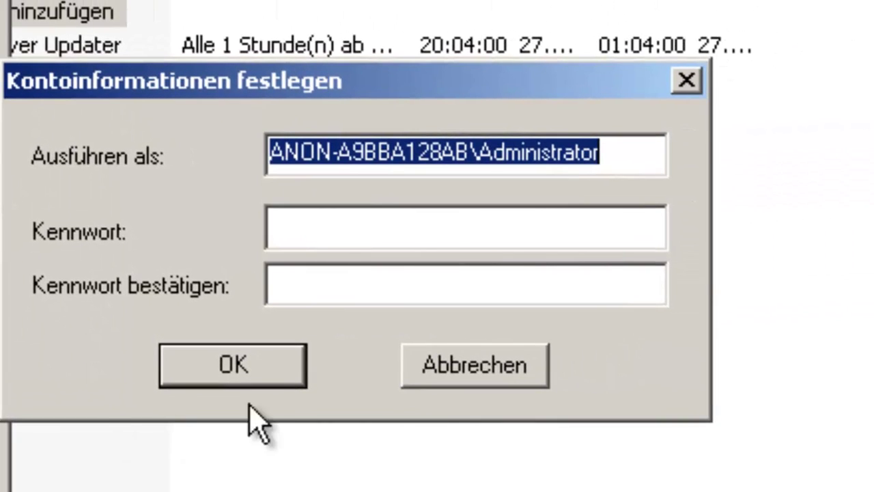
pyautogui.click(349, 229)
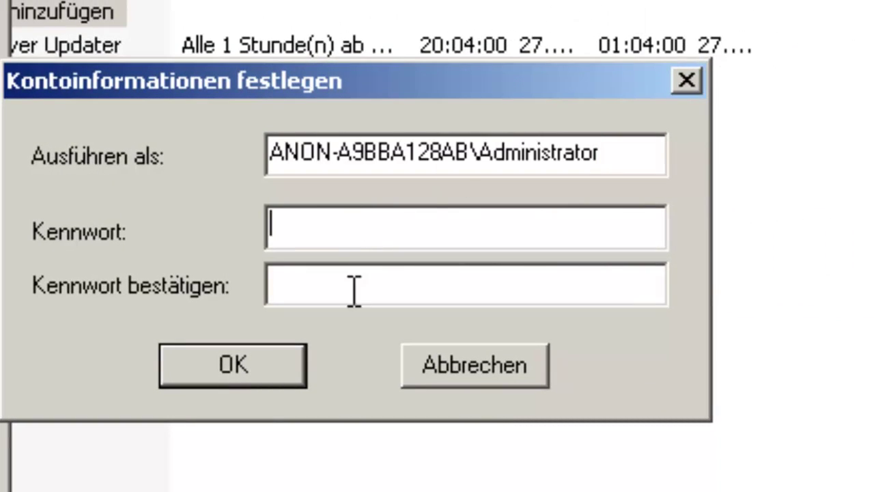
pyautogui.click(272, 371)
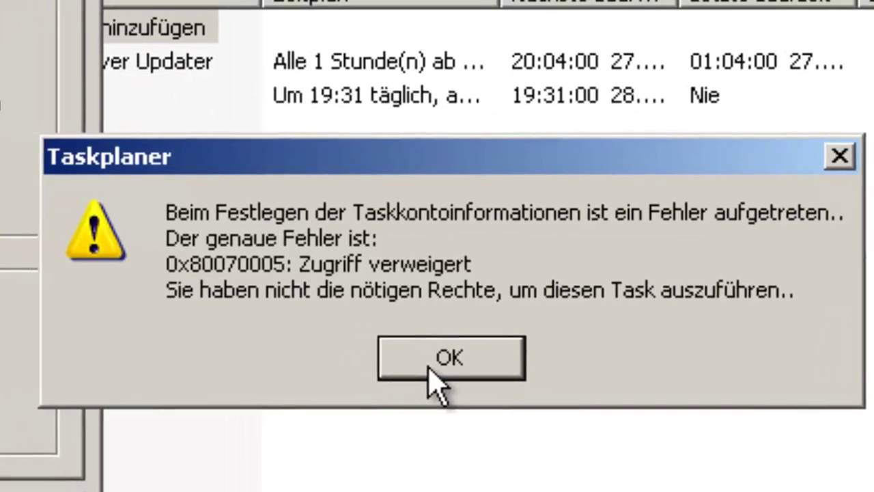
pyautogui.click(338, 348)
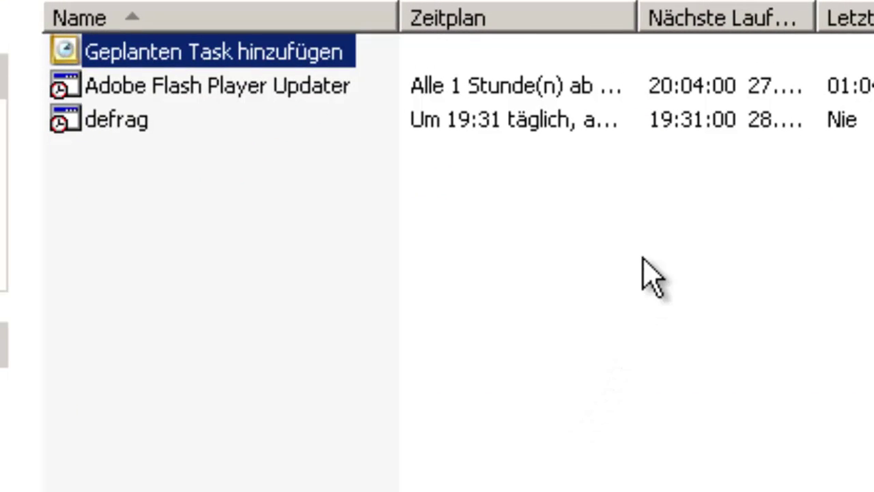